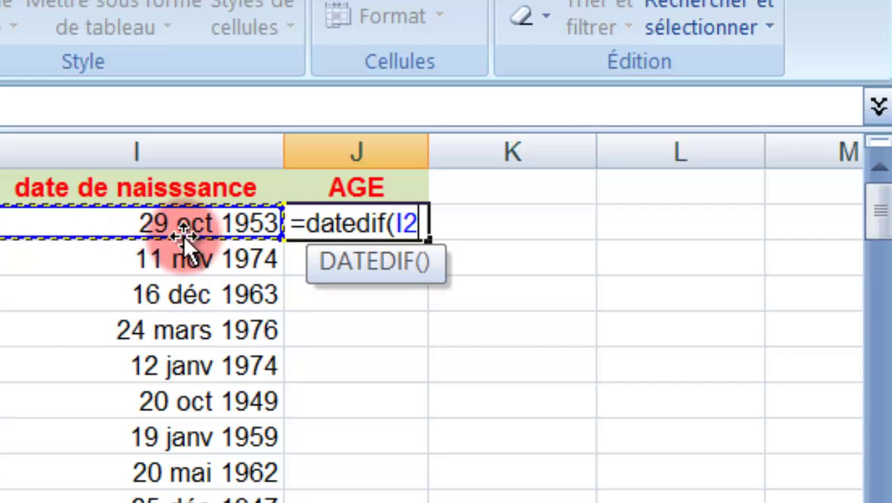
Complete the age formula in J2 as =DATEDIF(I2;AUJOURDHUI();"y") and validate it.
type(";")
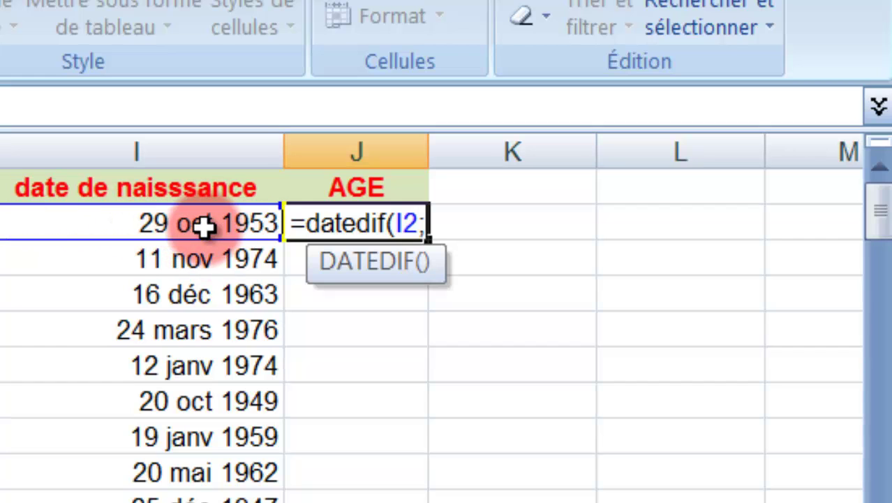
type("au")
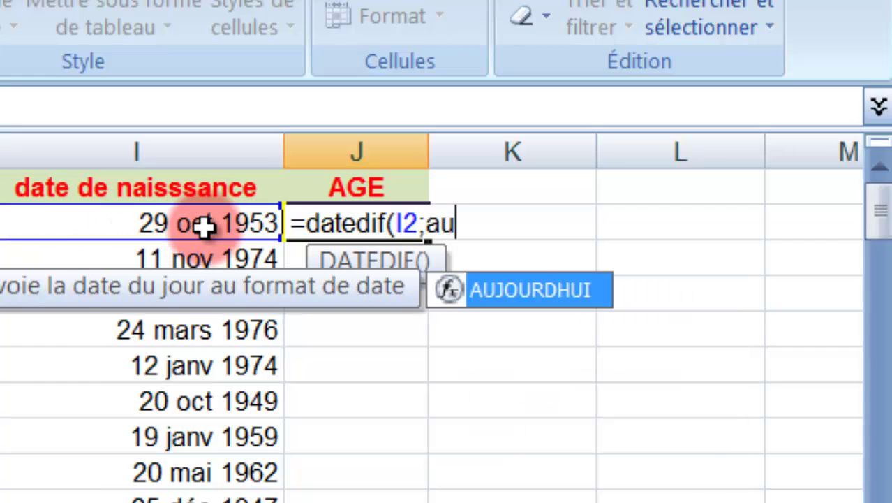
type("j")
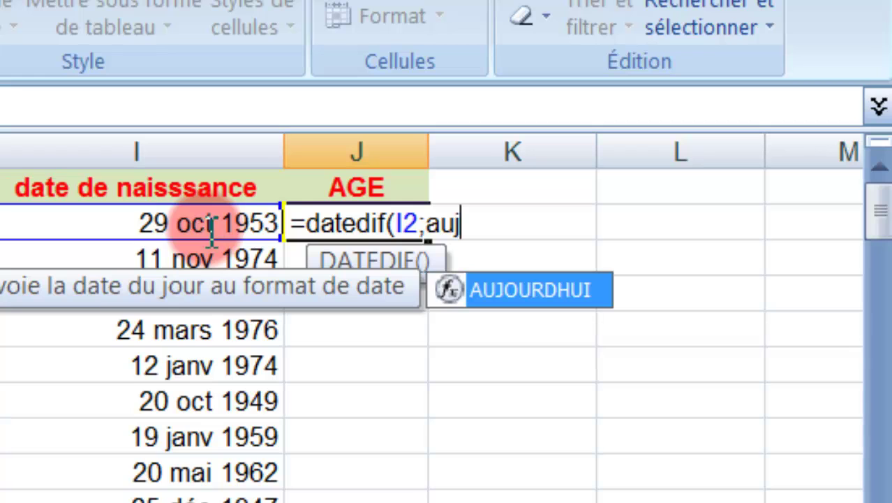
double_click(544, 289)
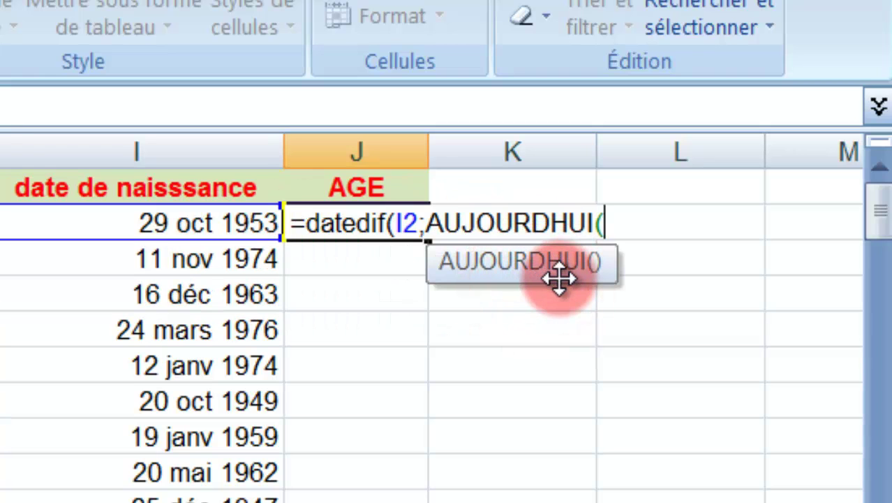
type(");\"y")
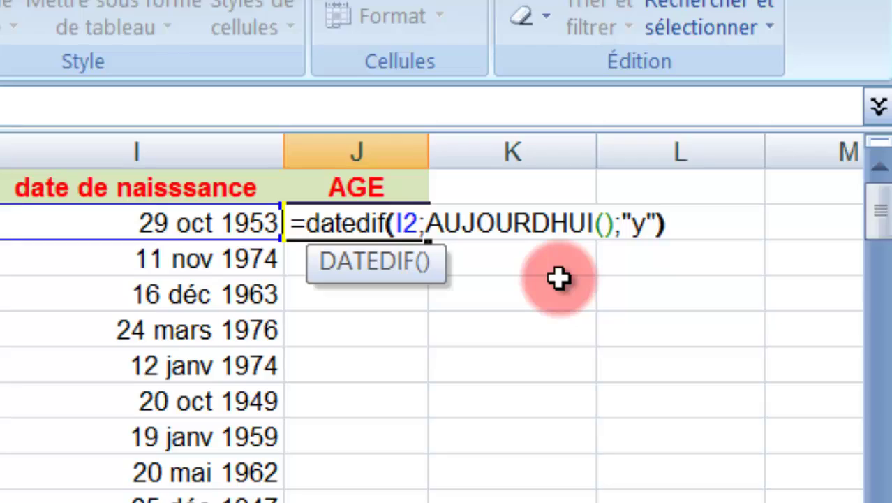
key("Return")
Copy the age formula from J2 down the whole AGE column.
mouse_move(392, 223)
left_click(418, 226)
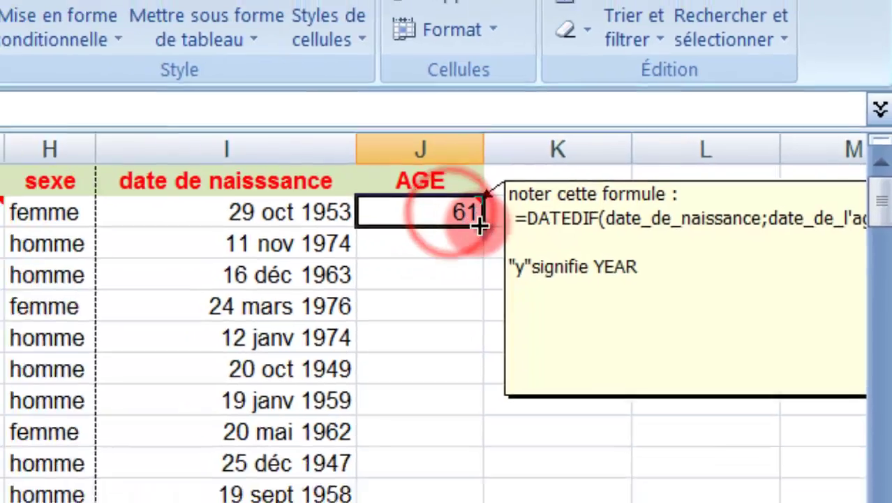
double_click(481, 225)
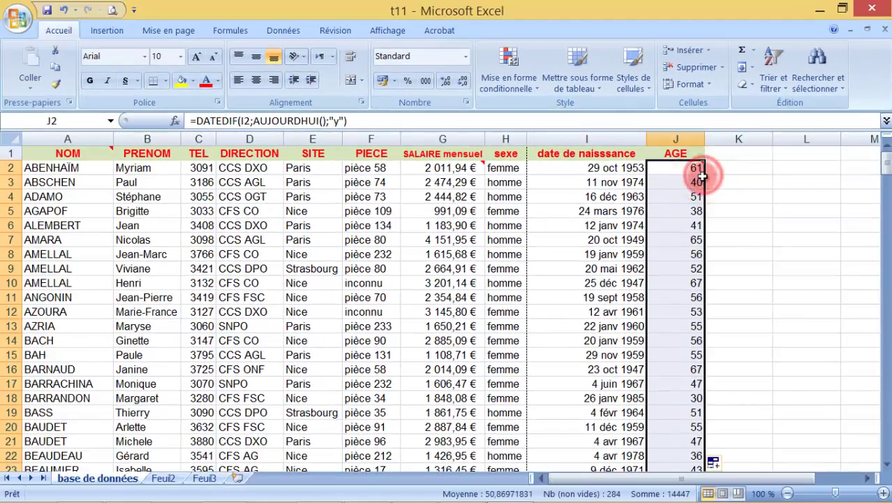
left_click(361, 255)
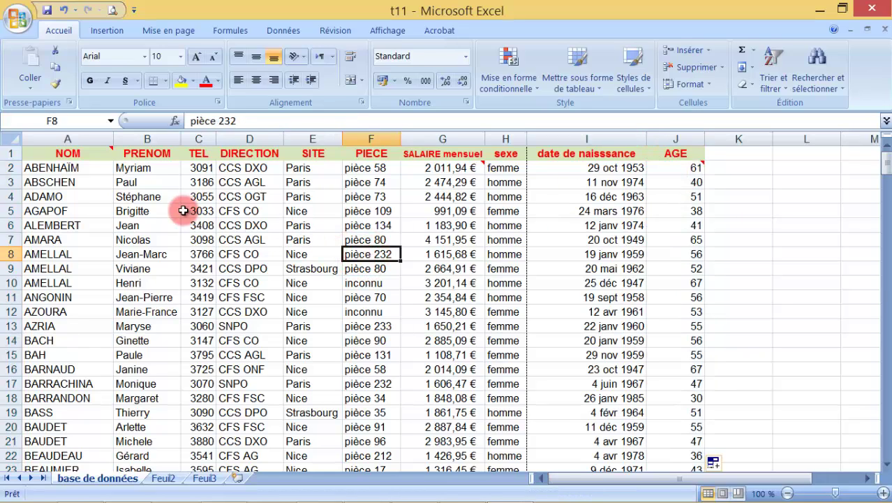
Examine the sheet in print preview, zooming in and paging forward to the birth date and age columns, and close the preview.
left_click(17, 17)
mouse_move(57, 203)
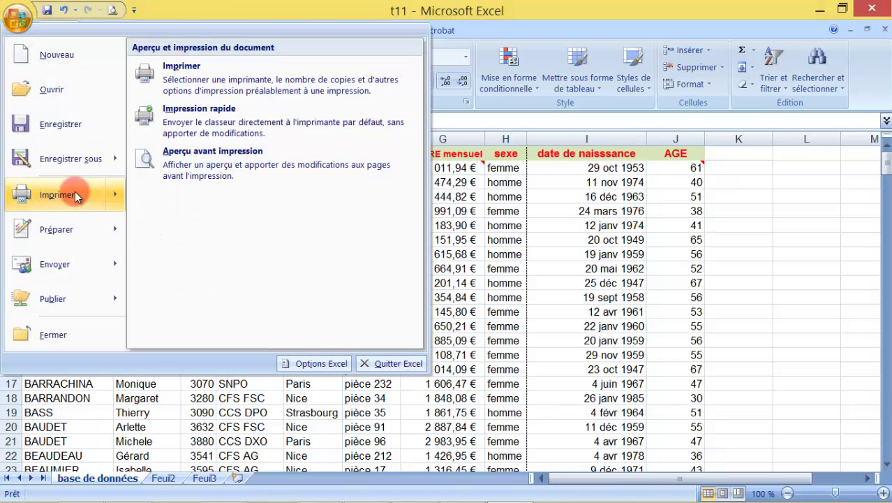
left_click(203, 157)
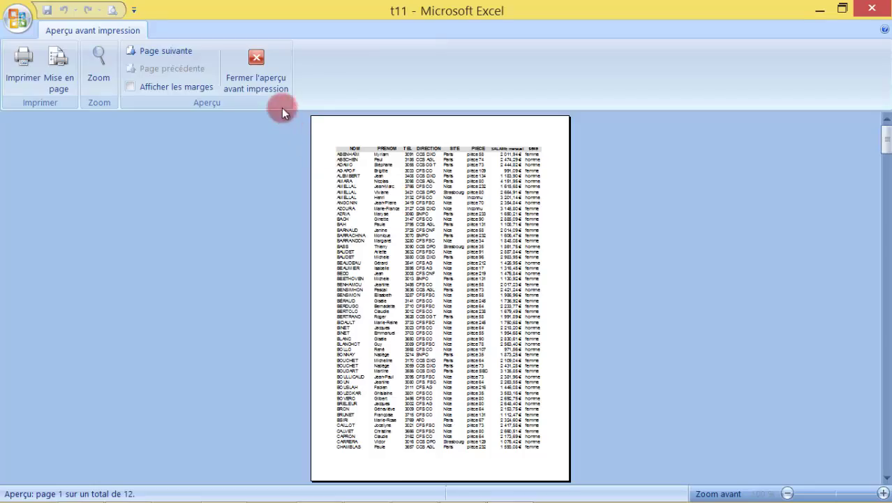
left_click(381, 155)
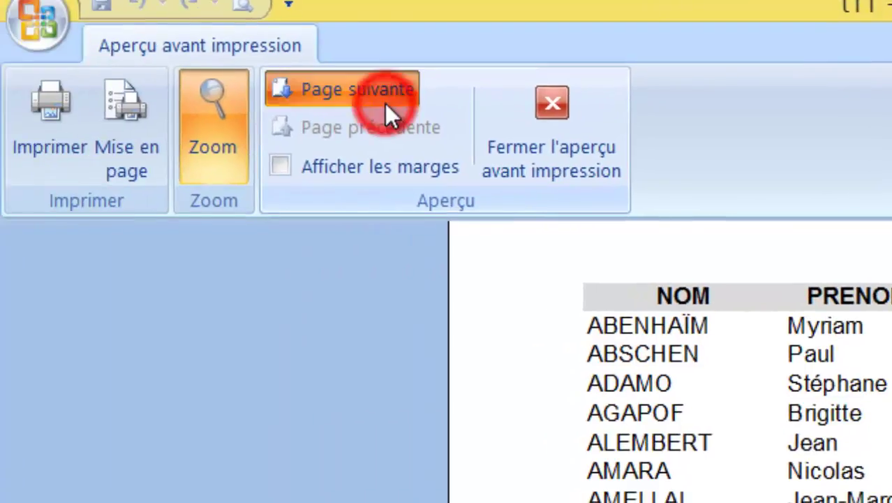
left_click(179, 110)
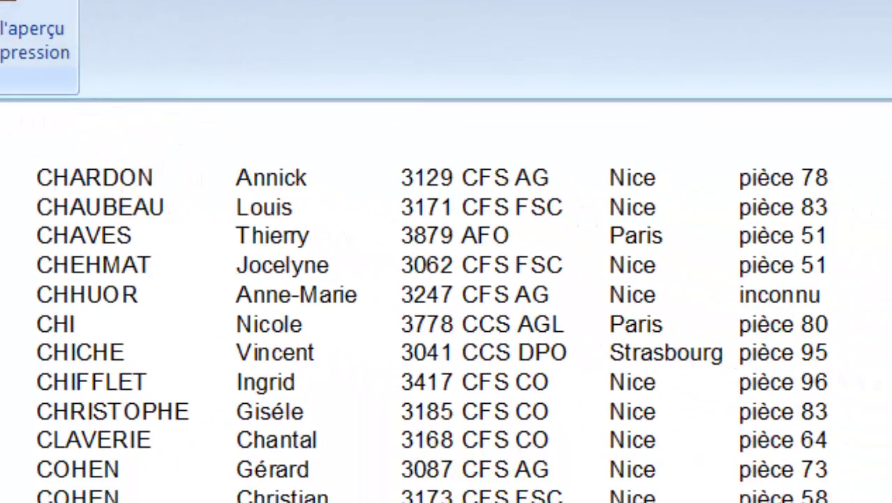
left_click(166, 51)
left_click(167, 53)
left_click(177, 55)
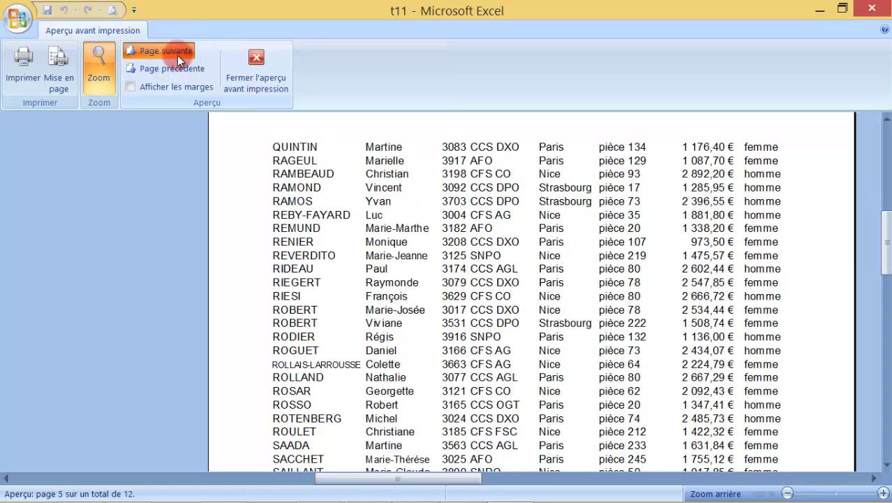
left_click(177, 55)
left_click(178, 55)
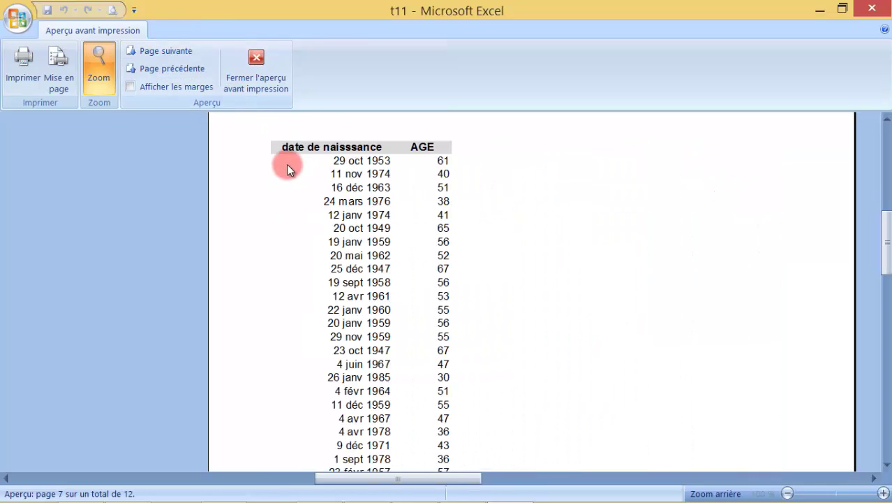
left_click(258, 74)
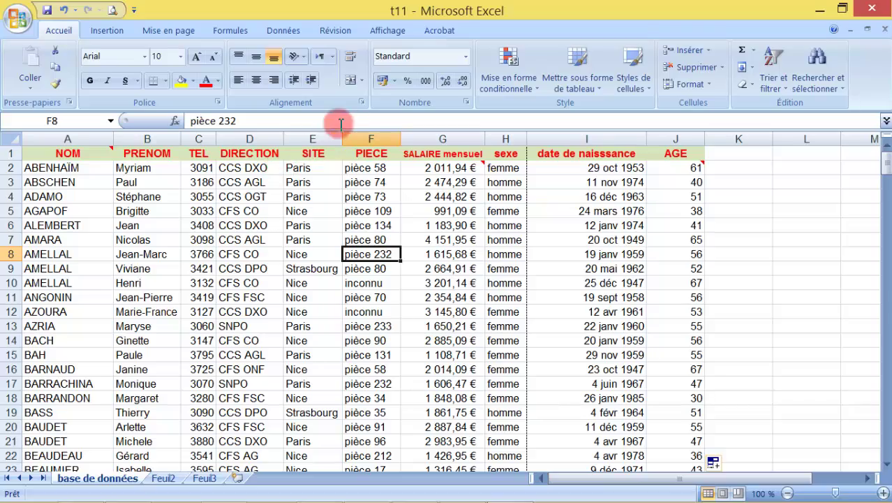
In the page setup, set the left and right margins to 1.
left_click(173, 34)
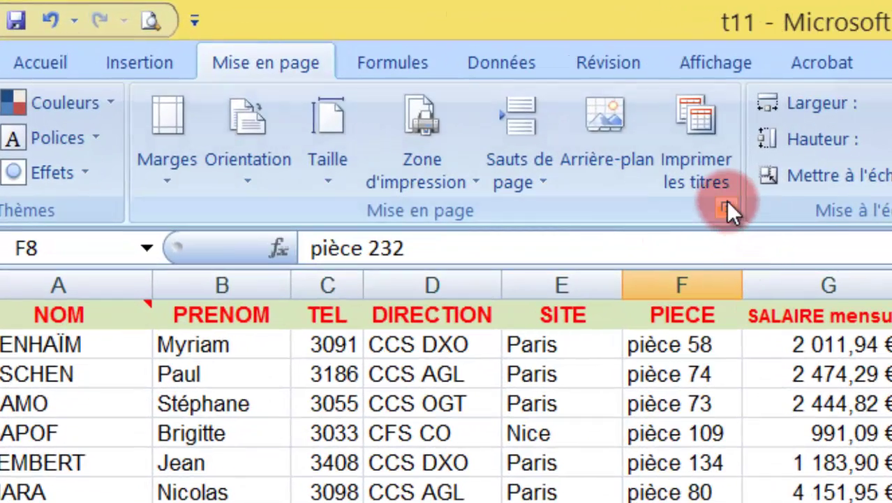
left_click(724, 204)
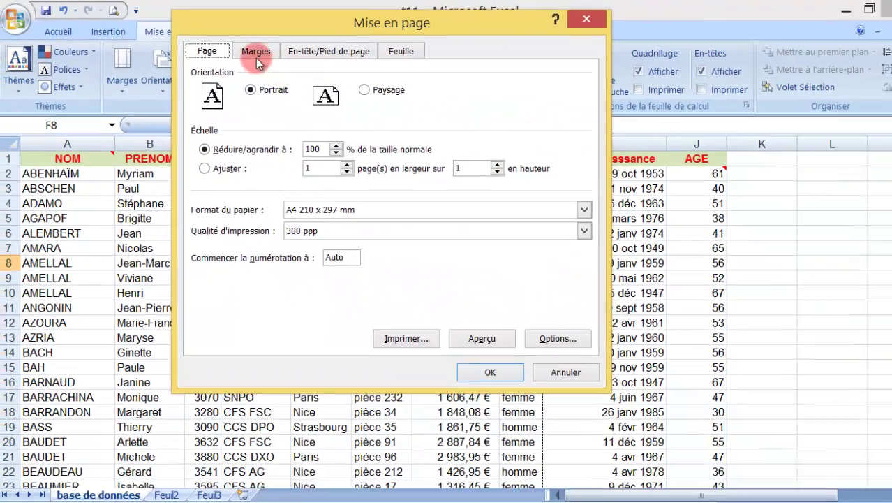
left_click(256, 52)
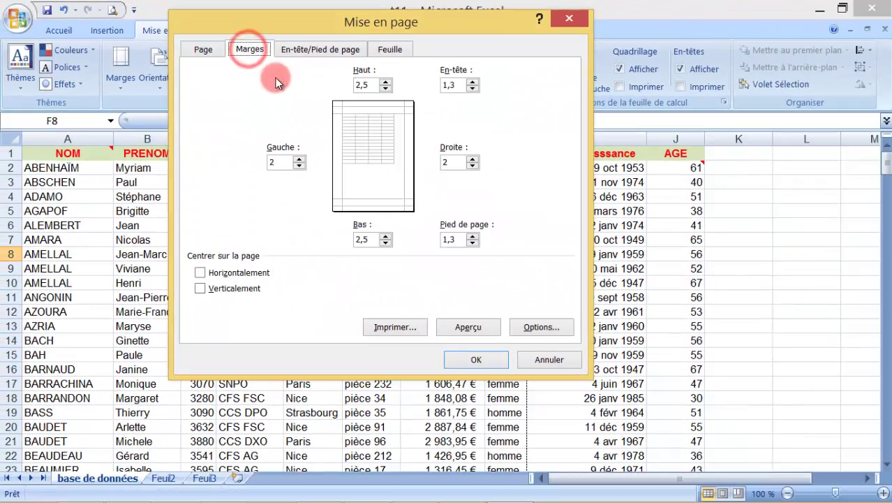
left_click(299, 166)
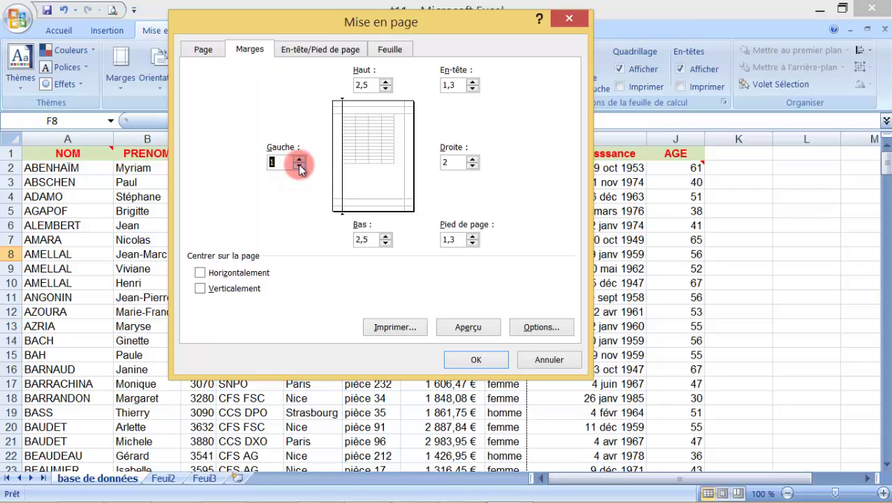
left_click(457, 163)
left_click(474, 166)
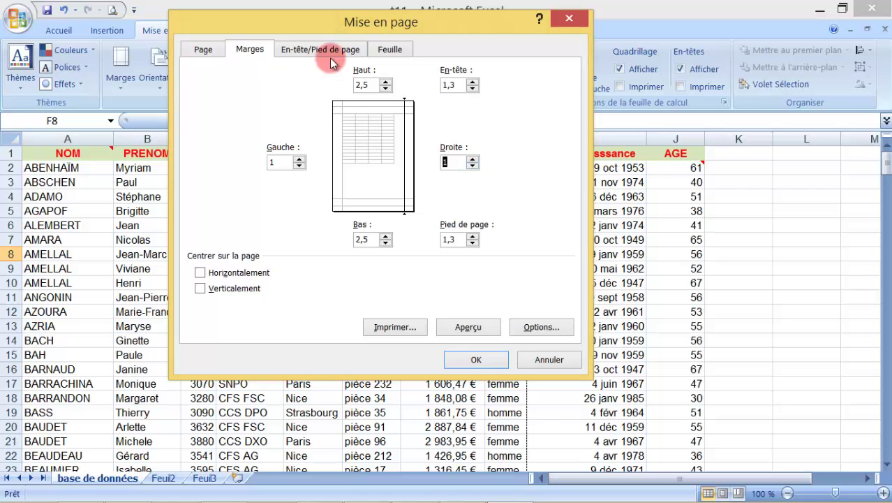
Set row 1 ($1:$1) as the title row repeated at the top of every printed page.
left_click(392, 50)
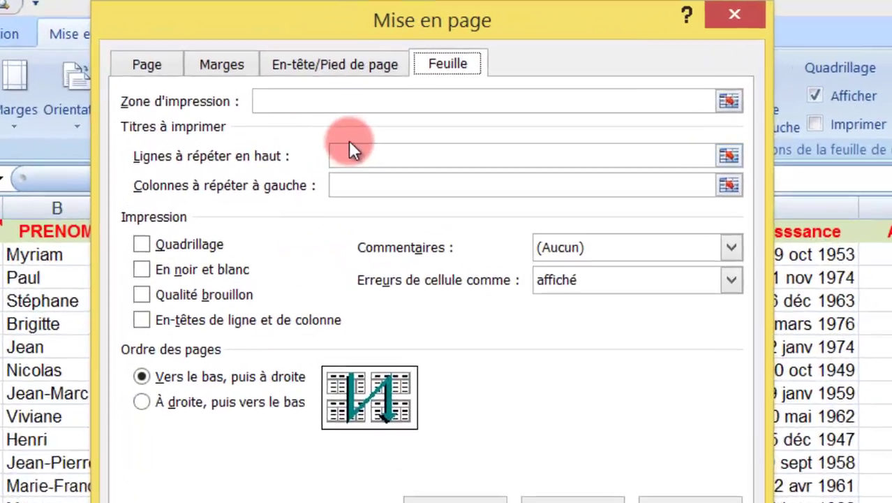
left_click(346, 155)
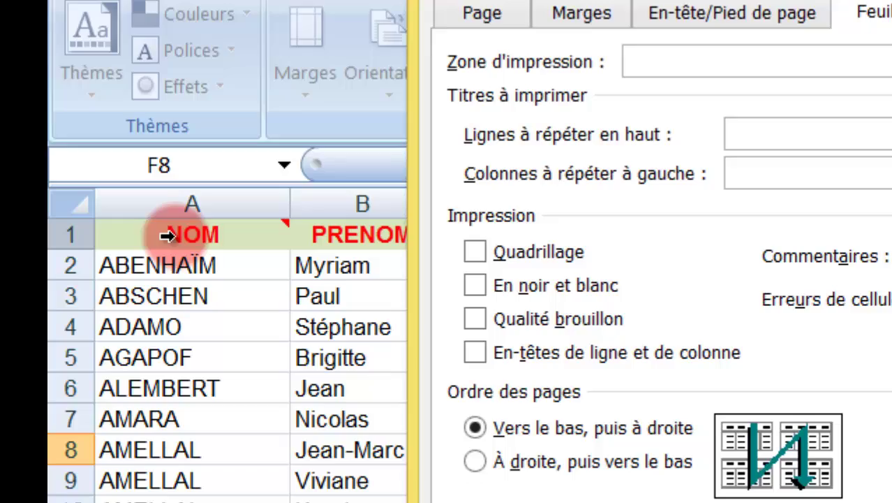
left_click(167, 236)
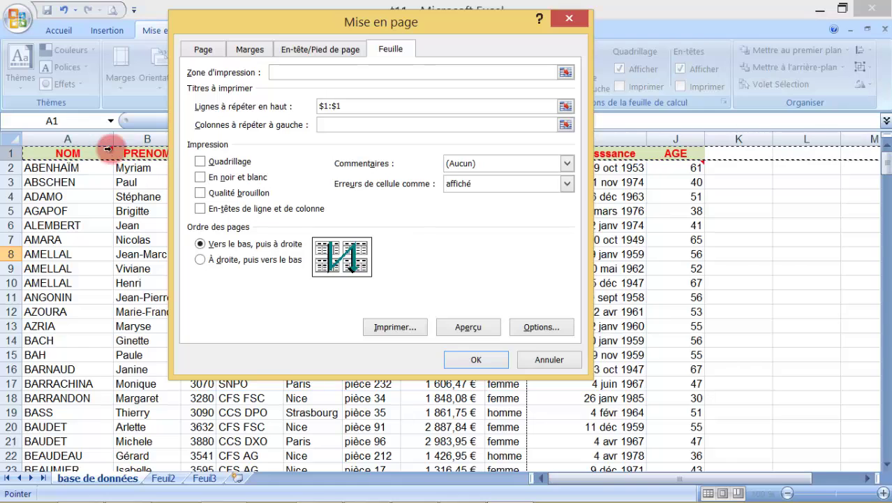
Create a custom header with "Formation" and "Excel" on two lines in its left section.
left_click(319, 50)
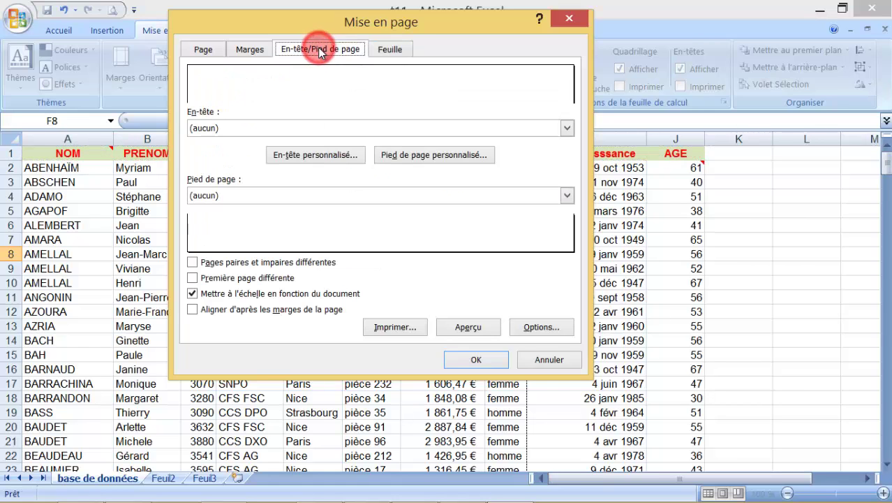
left_click(333, 158)
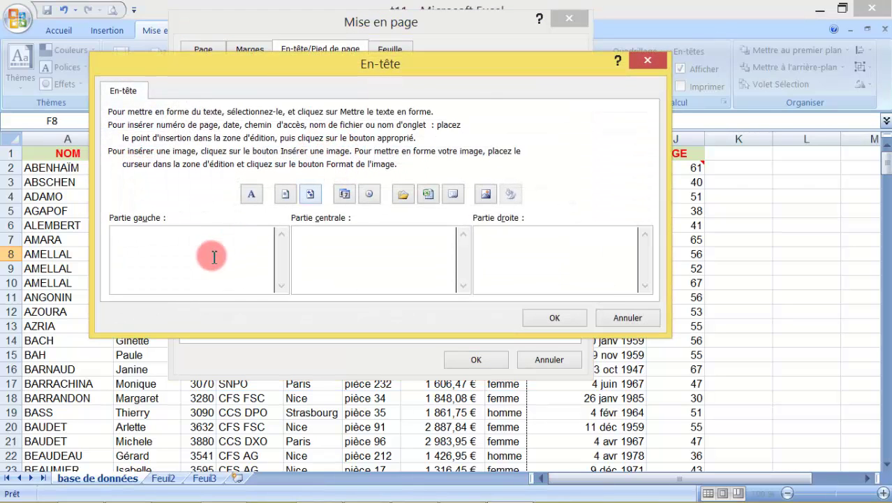
left_click(178, 239)
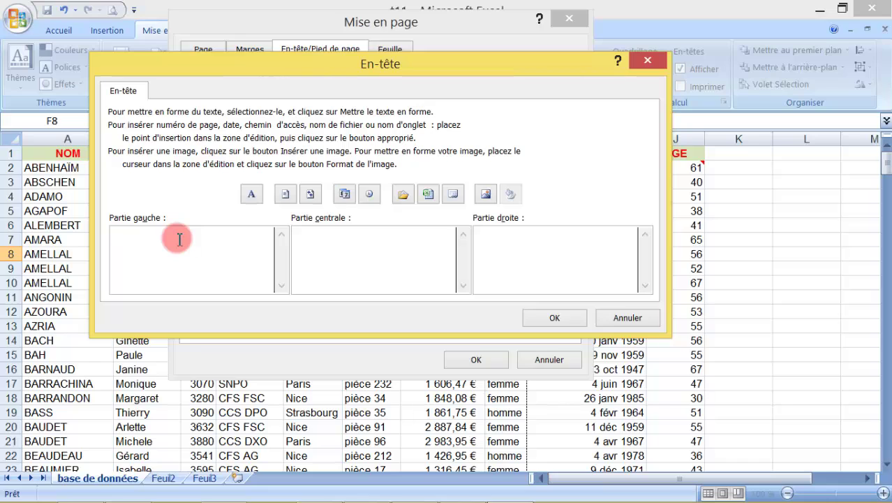
left_click(344, 248)
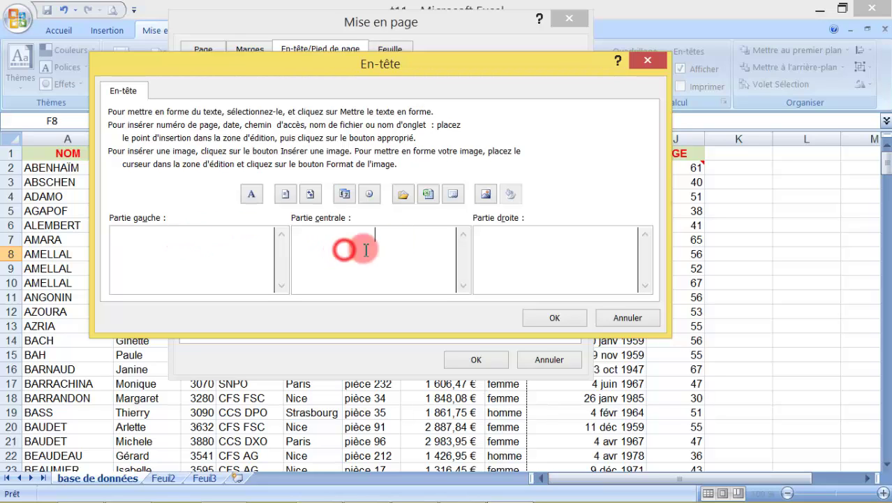
left_click(527, 241)
left_click(190, 242)
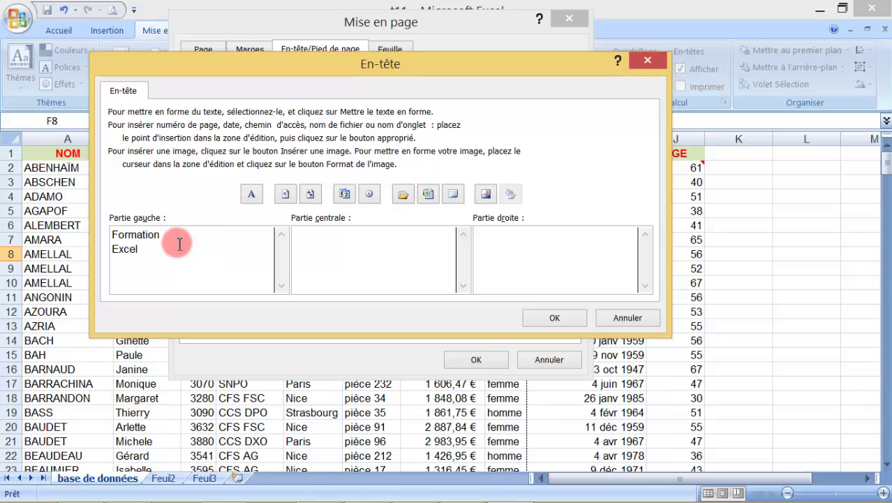
Format the header text "Formation Excel" in bold (Gras), size 11, standard red, and validate the custom header.
left_click_drag(154, 249, 99, 245)
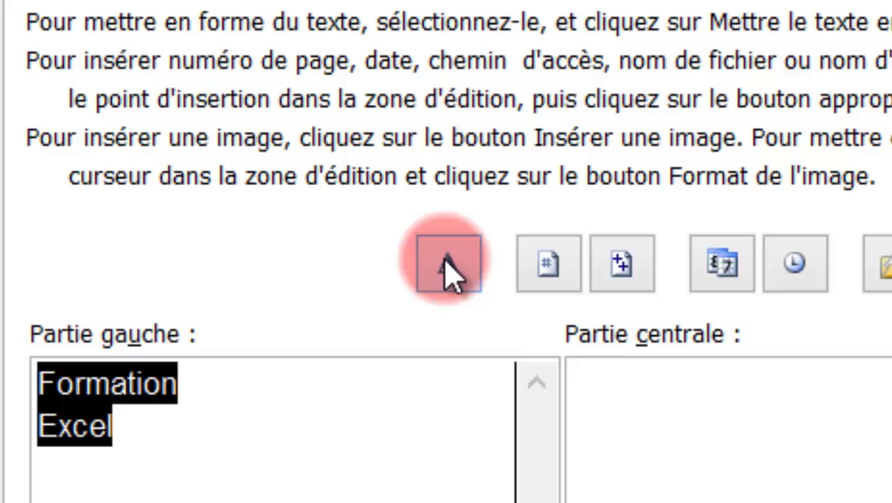
left_click(296, 211)
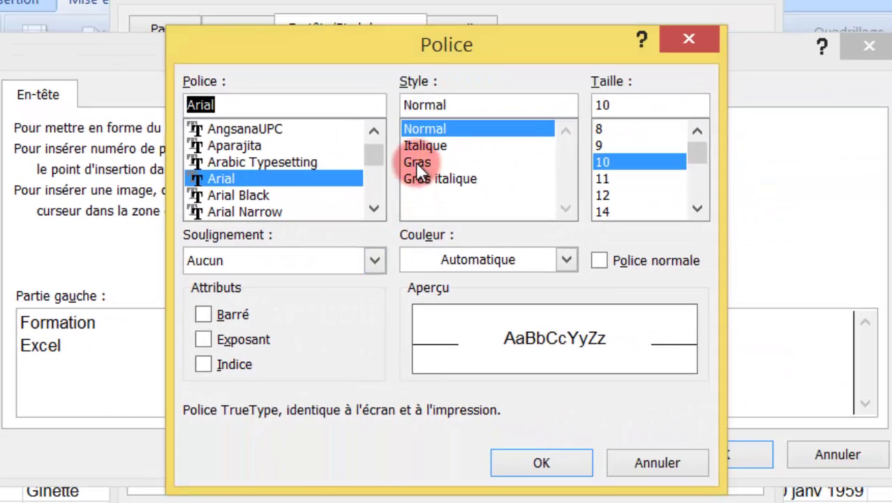
left_click(417, 161)
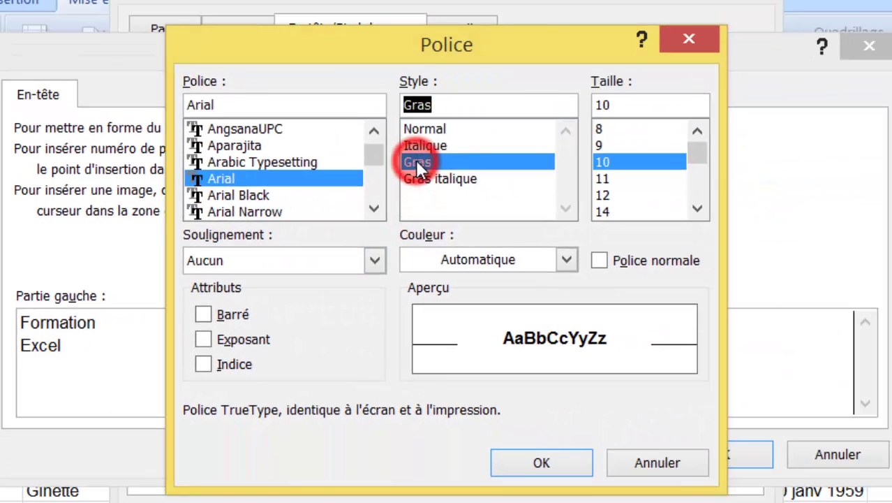
left_click(603, 178)
left_click(565, 260)
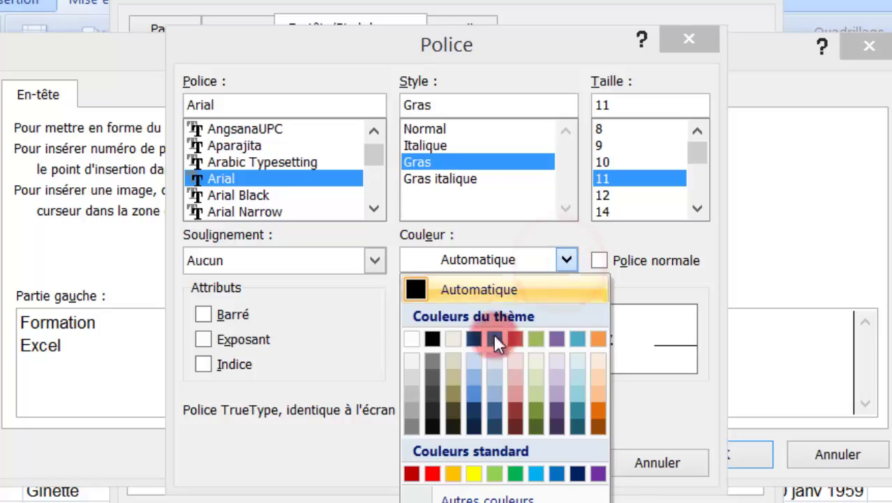
left_click(435, 474)
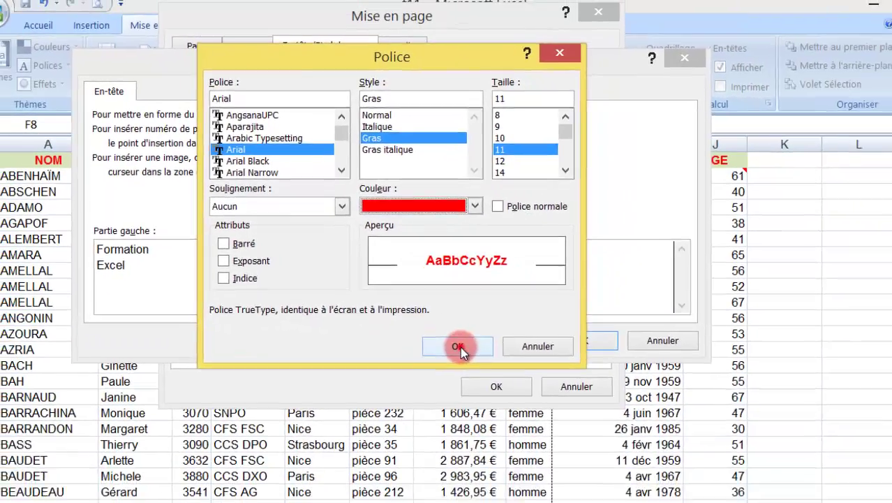
left_click(507, 415)
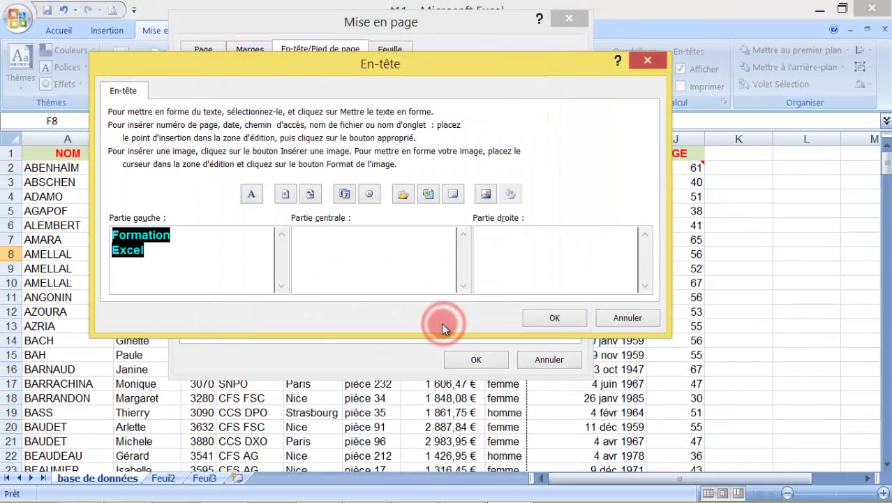
left_click(547, 318)
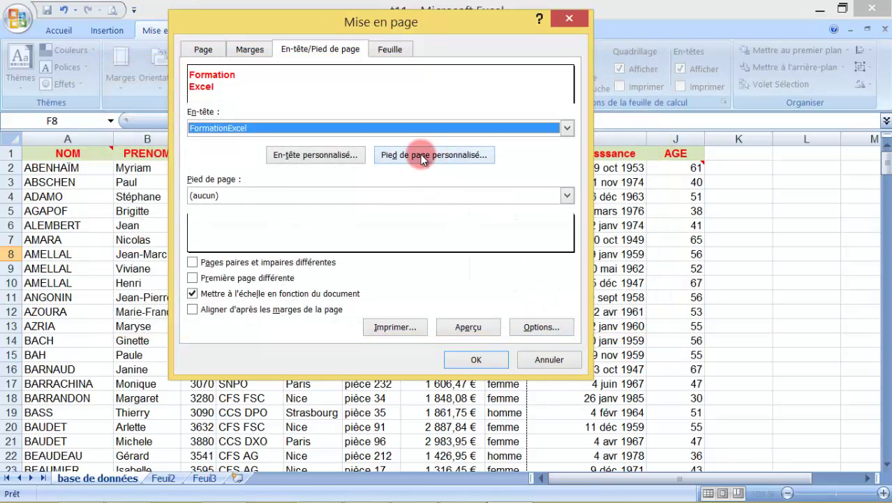
Create a custom footer whose centre section shows the page number and total pages as &[Page]/&[Pages], and validate it.
left_click(422, 157)
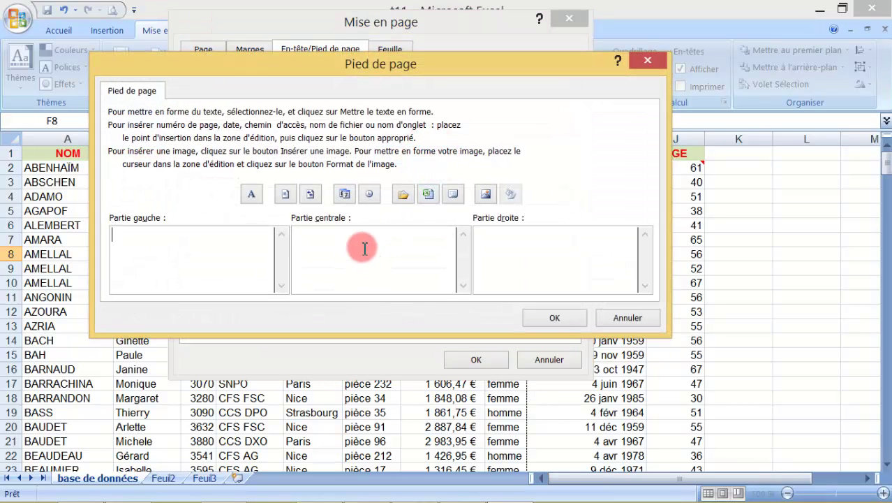
left_click(368, 243)
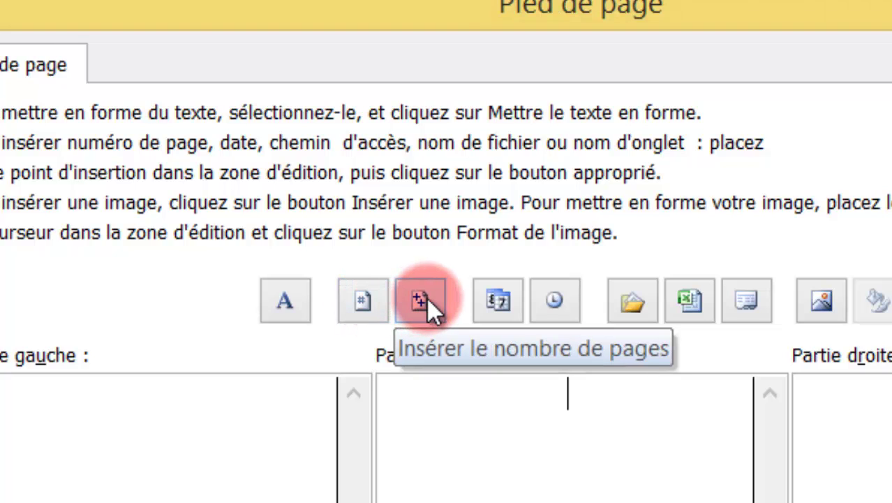
left_click(362, 302)
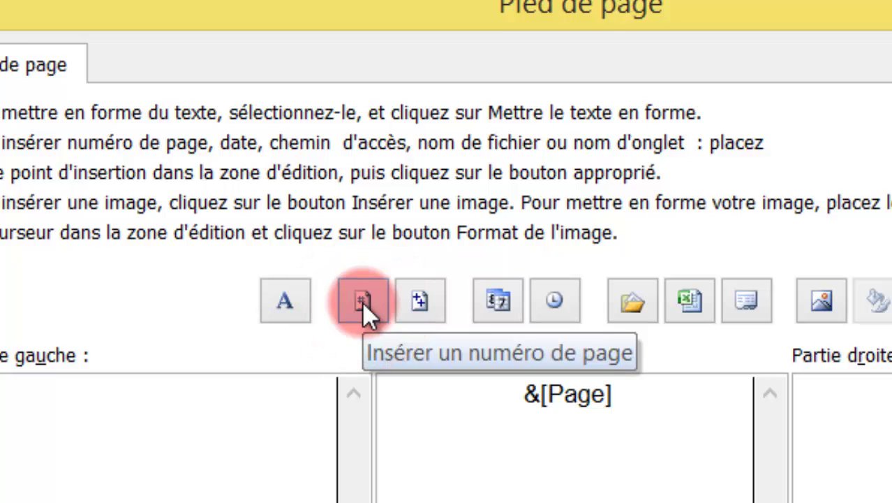
type("/")
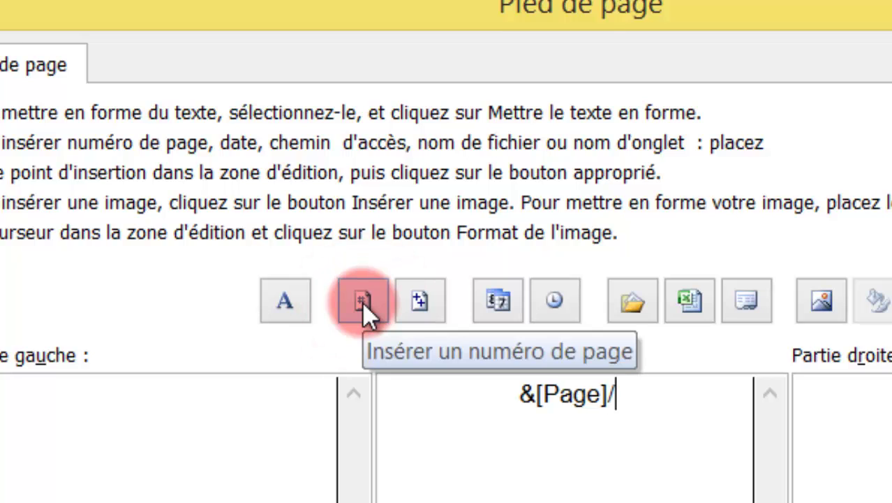
left_click(436, 303)
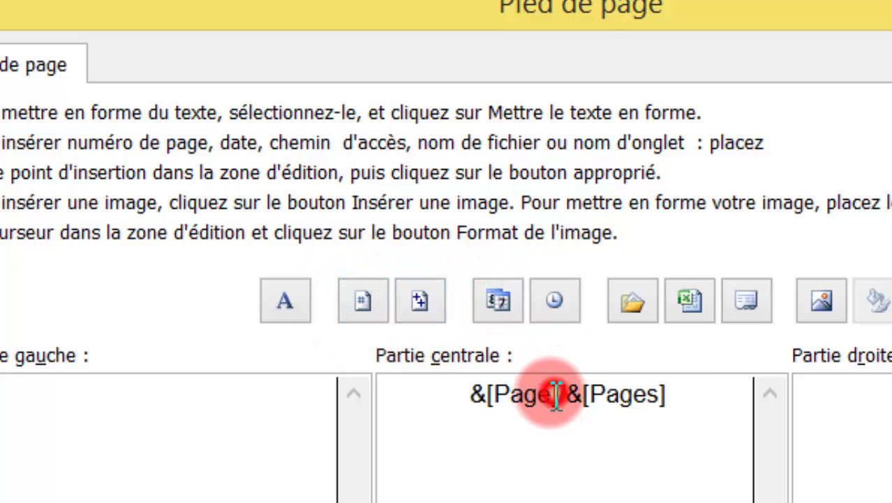
left_click_drag(552, 395, 386, 401)
left_click(633, 393)
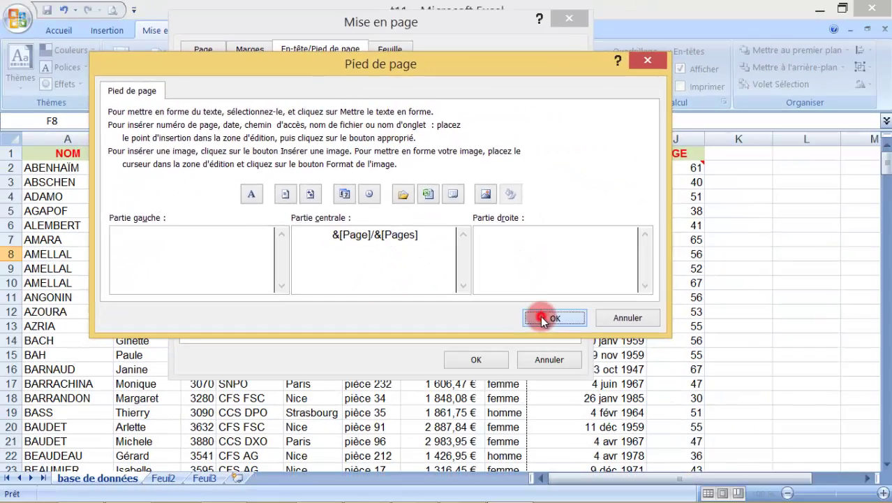
left_click(732, 447)
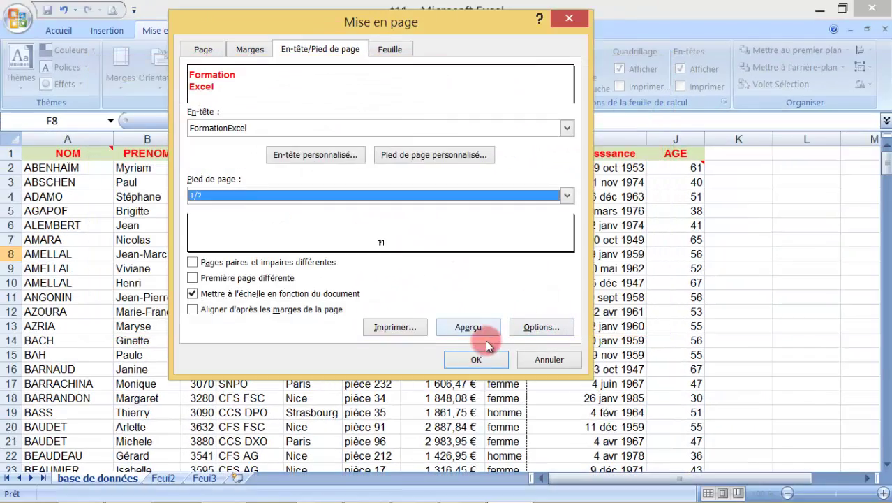
Open the print preview and check the header, repeated title row and page-number footer on pages 1 and 2.
left_click(474, 333)
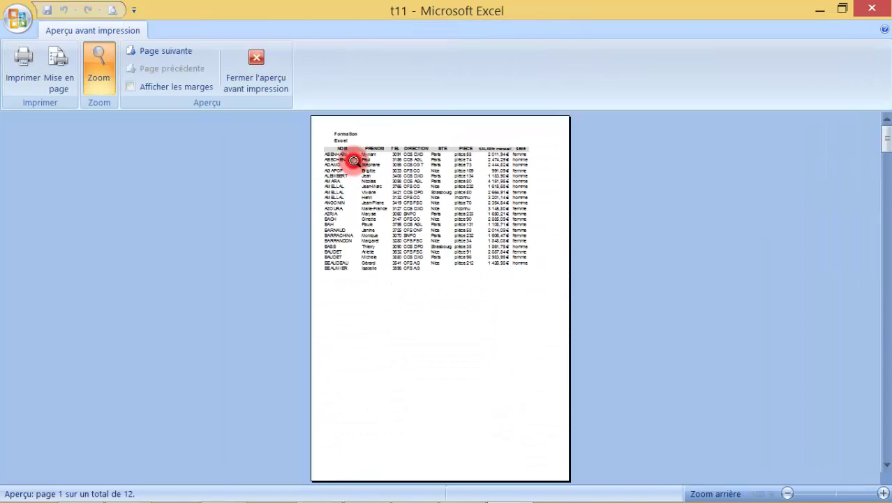
left_click(342, 134)
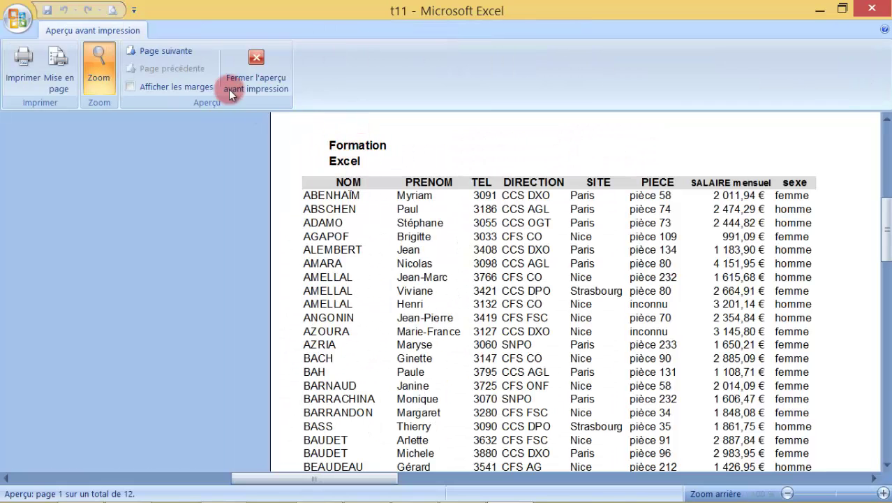
left_click(176, 49)
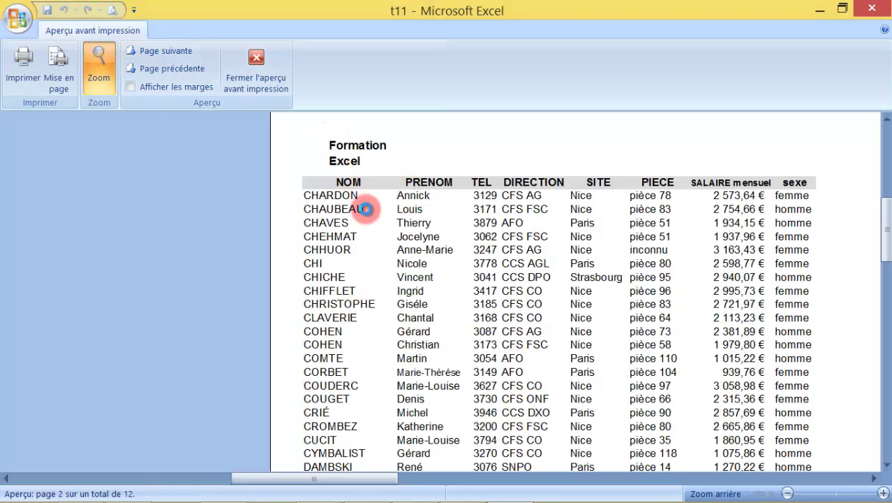
left_click(365, 210)
left_click(444, 466)
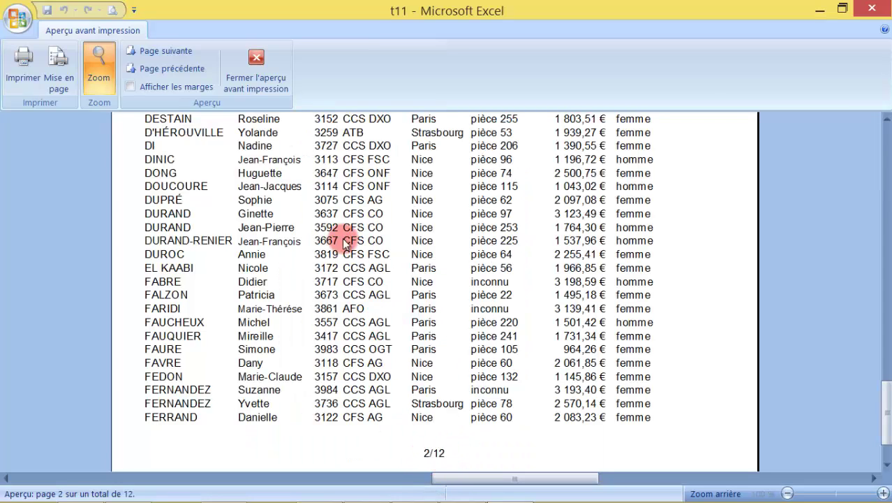
left_click(299, 233)
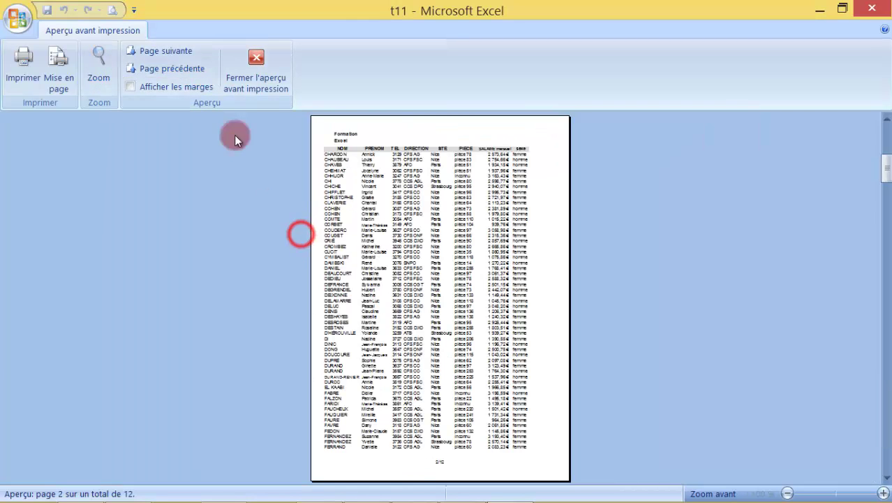
Page through the print preview to page 7 to check how the columns are split across pages, and close the preview.
left_click(172, 50)
left_click(172, 50)
left_click(172, 50)
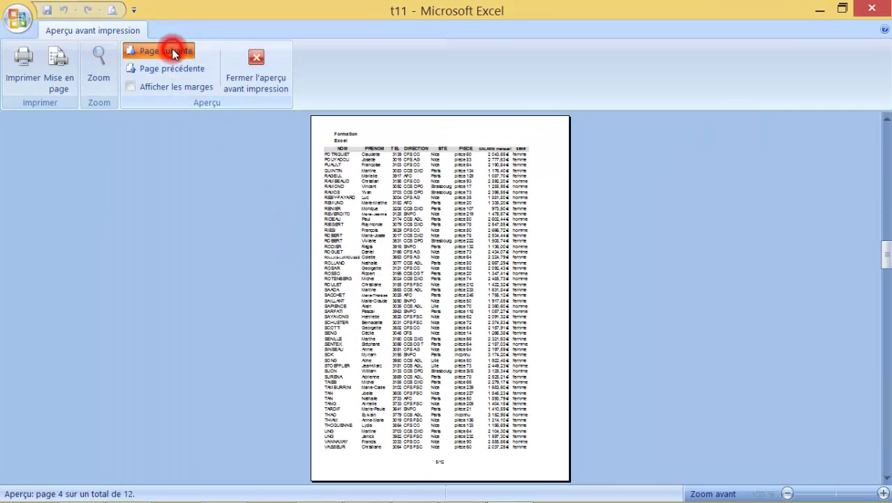
left_click(172, 50)
left_click(173, 50)
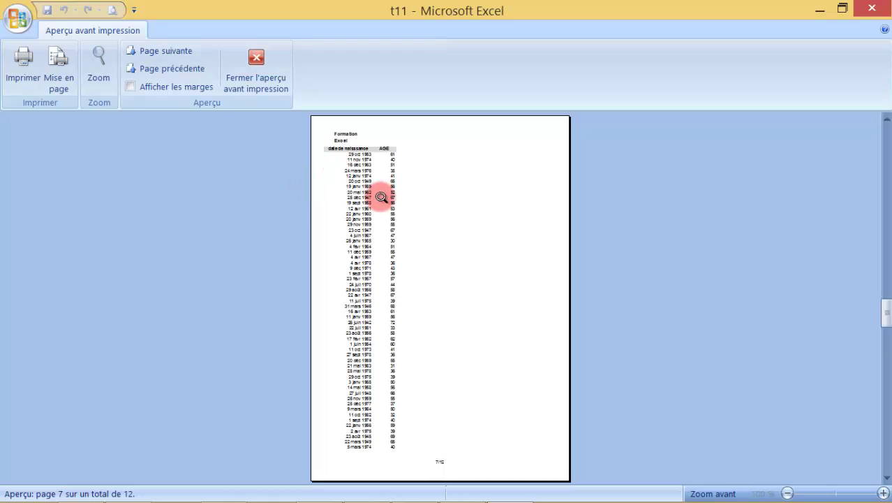
left_click(268, 71)
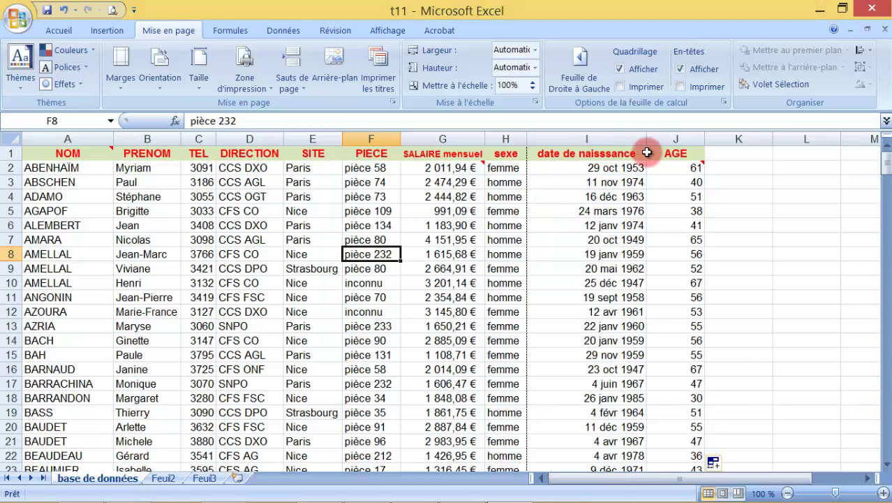
Widen the date of birth column (I) slightly and reduce the sheet's print scale to 85%.
mouse_move(647, 139)
left_mouse_down()
mouse_move(633, 139)
mouse_move(650, 139)
left_mouse_up()
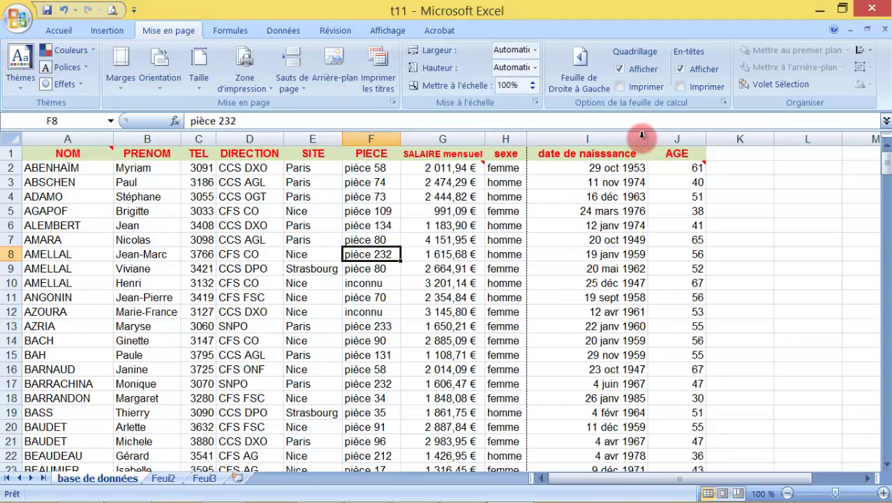
left_click(533, 89)
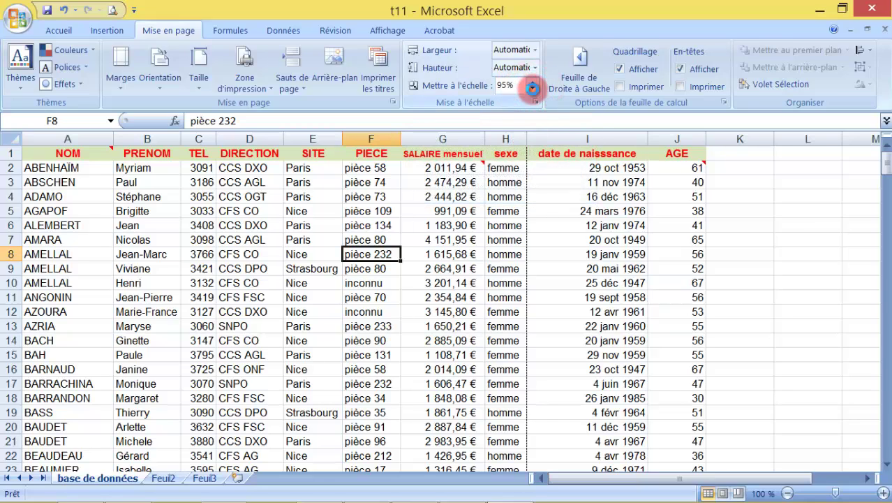
left_click(532, 89)
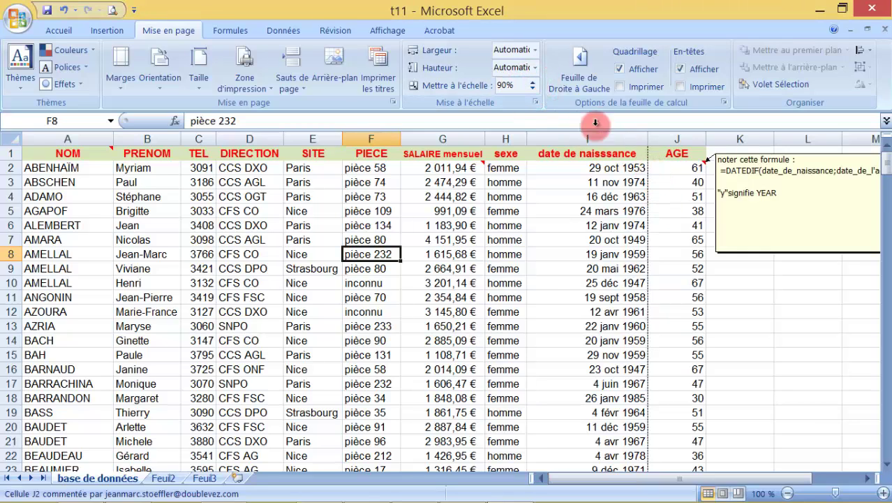
left_click(532, 87)
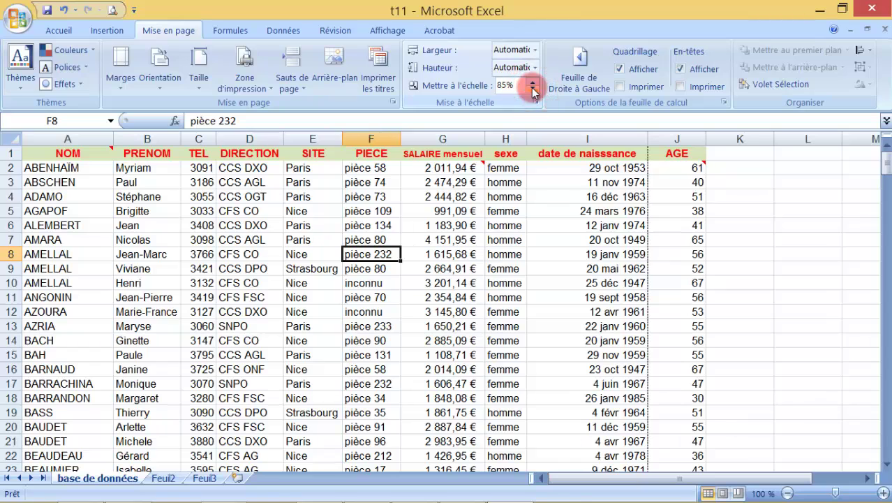
Preview the printout to check whether every column fits on the first page, and close the preview.
left_click(55, 32)
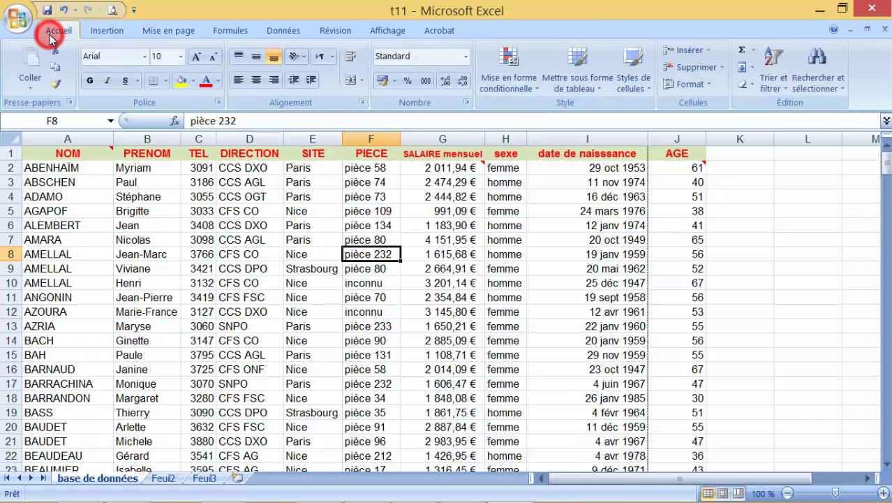
left_click(18, 18)
mouse_move(75, 203)
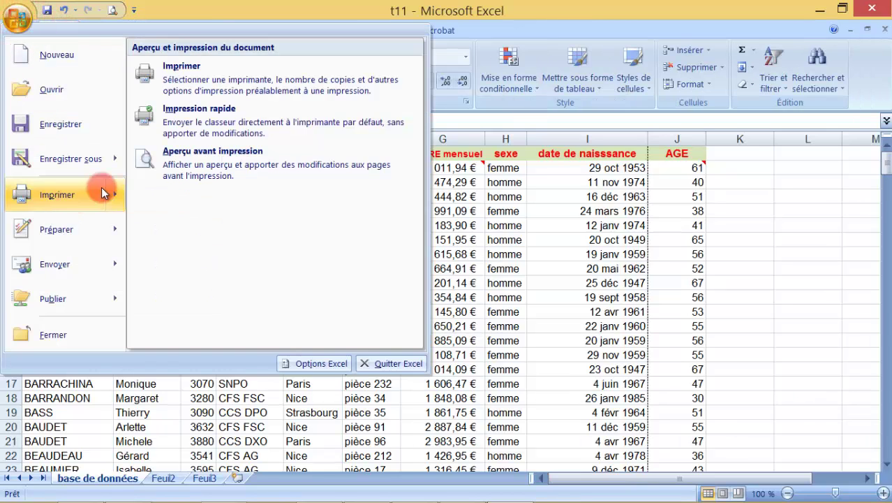
left_click(187, 164)
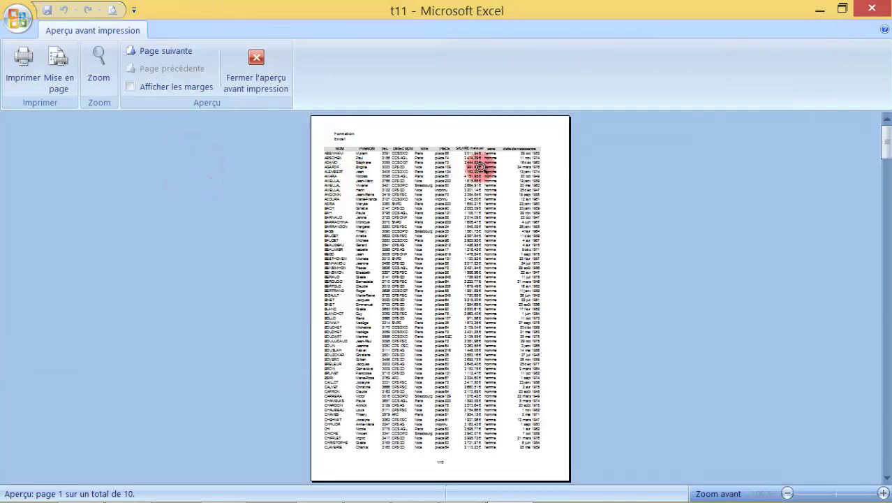
left_click(480, 163)
left_click(484, 162)
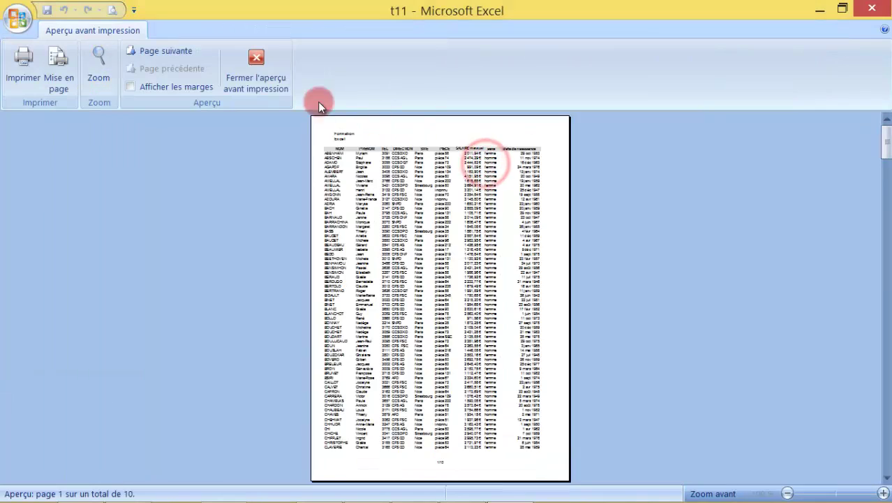
left_click(273, 80)
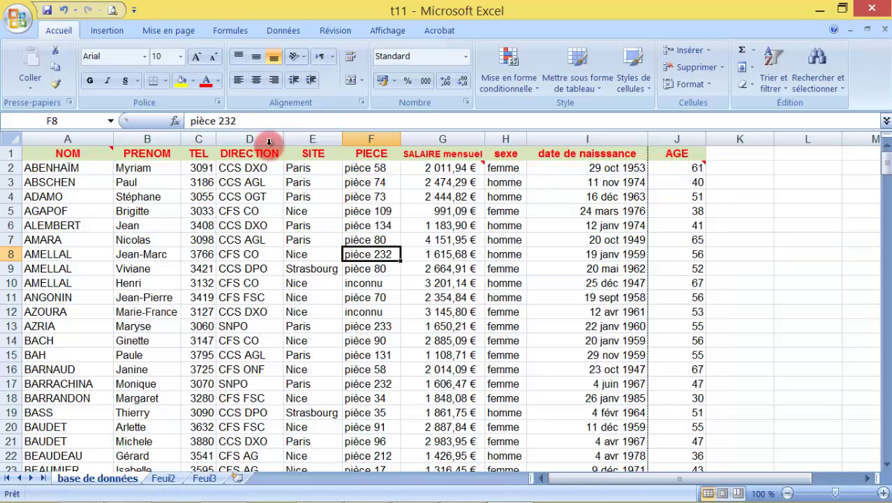
Reduce the sheet's print scale to 80% and open the print preview.
left_click(178, 31)
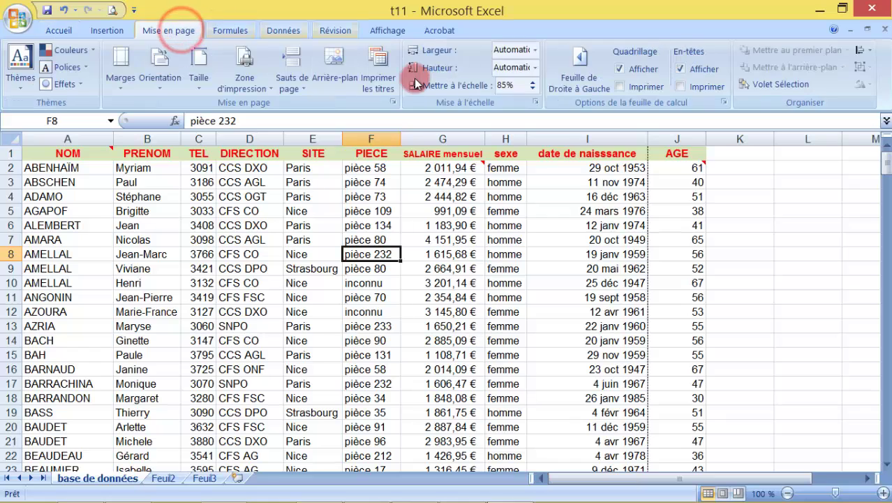
left_click(532, 87)
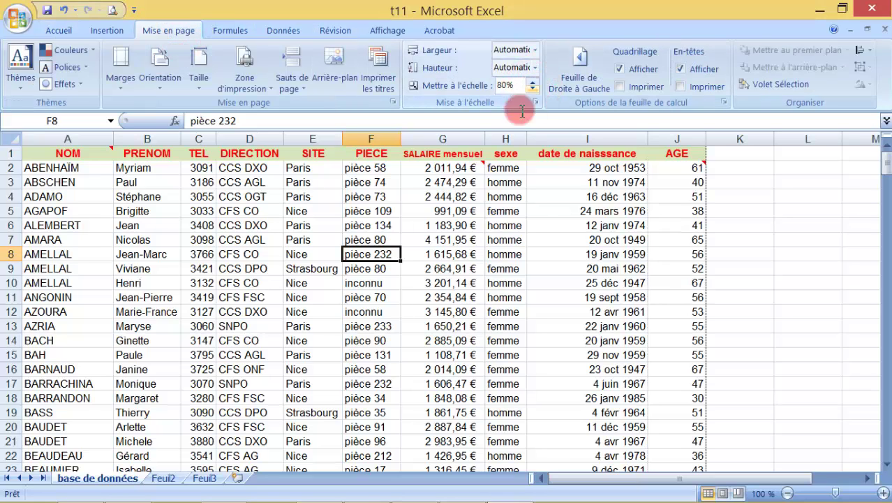
left_click(15, 25)
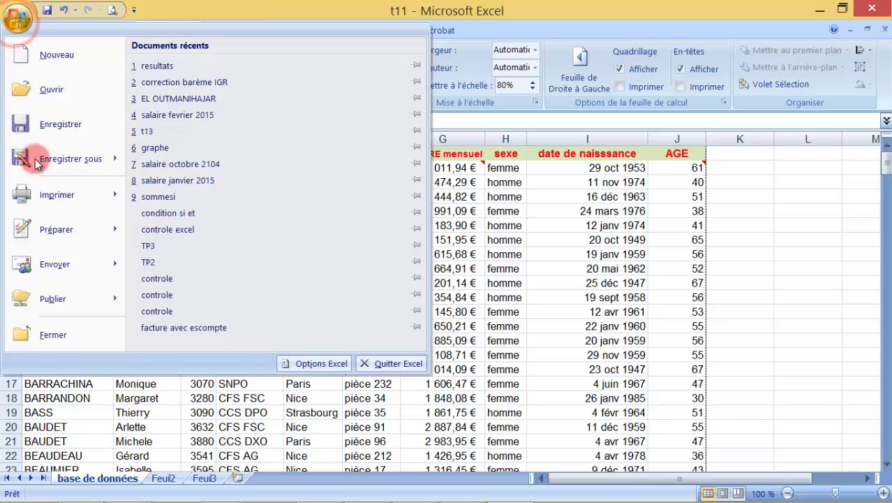
mouse_move(86, 193)
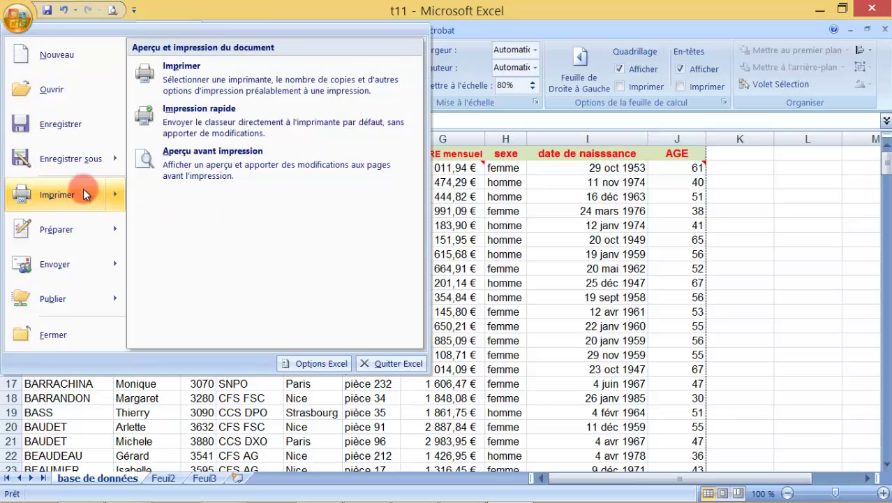
left_click(188, 168)
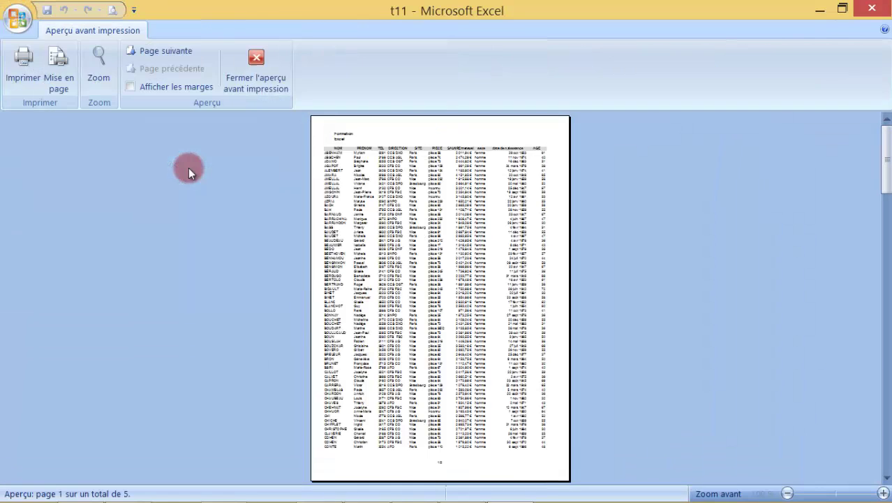
Examine the columns on the first previewed page, page through to the last page, and close the preview.
left_click(403, 164)
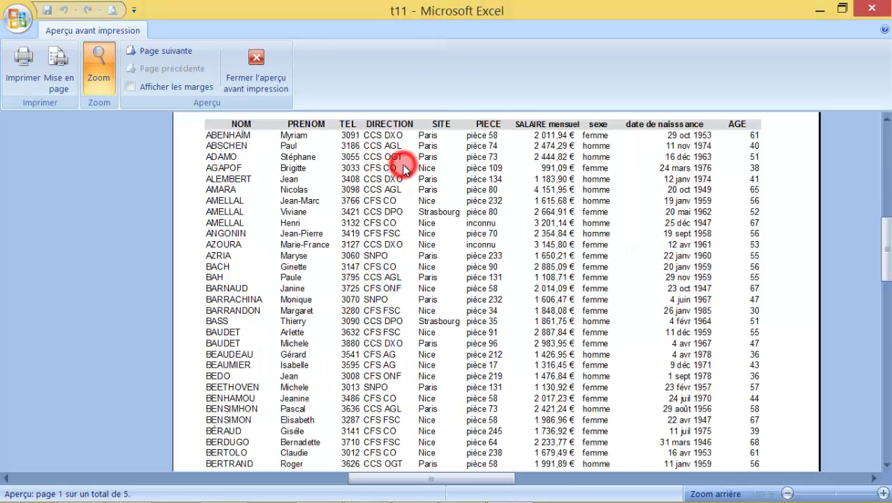
left_click(403, 164)
left_click(177, 55)
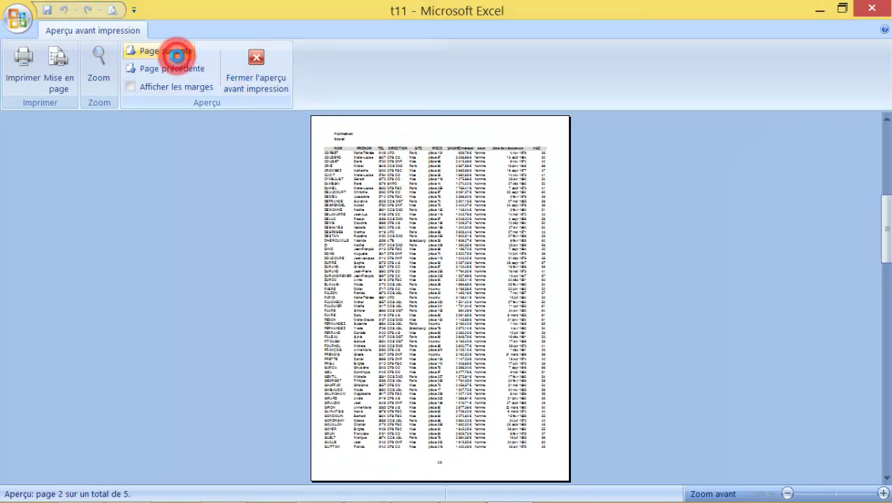
left_click(177, 56)
left_click(177, 56)
left_click(176, 56)
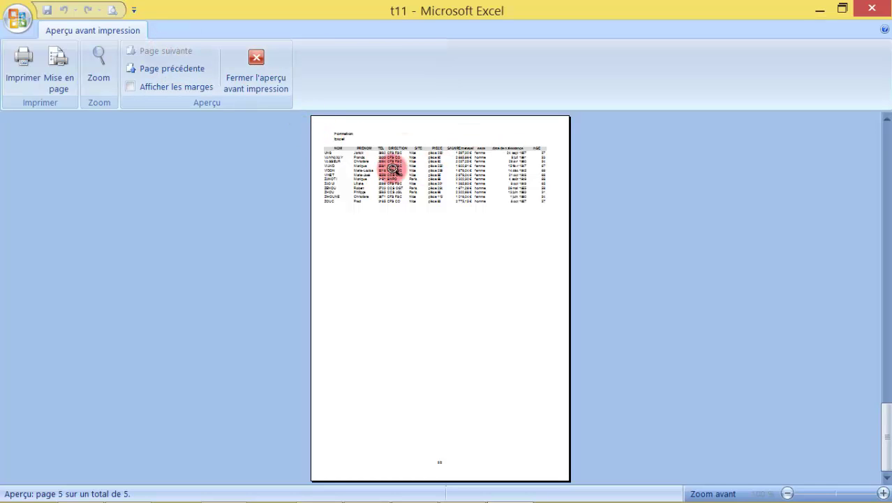
left_click(256, 70)
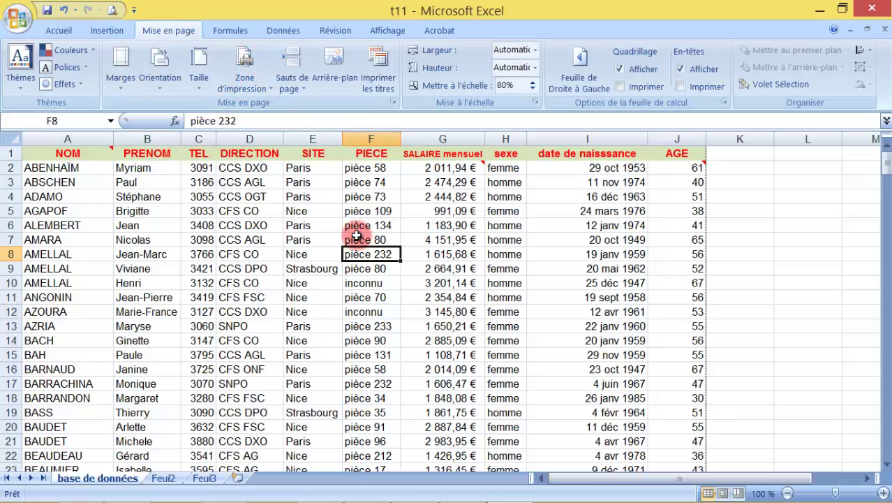
left_click(353, 237)
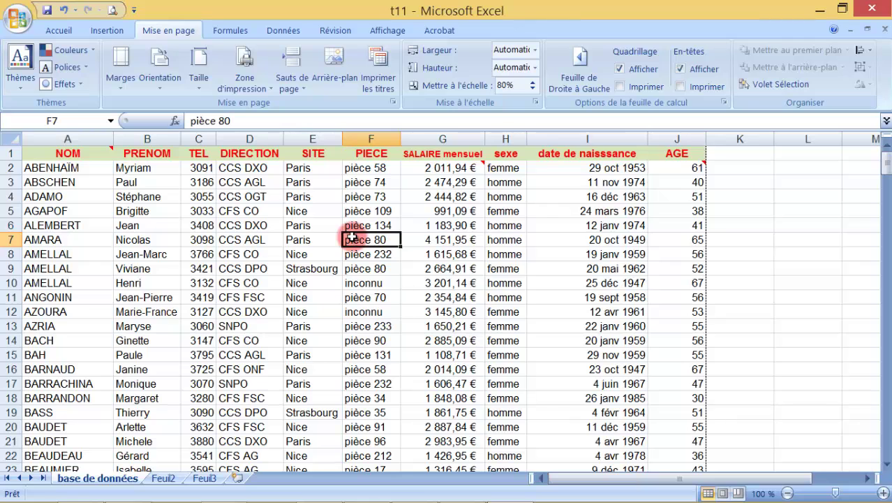
left_click(659, 170)
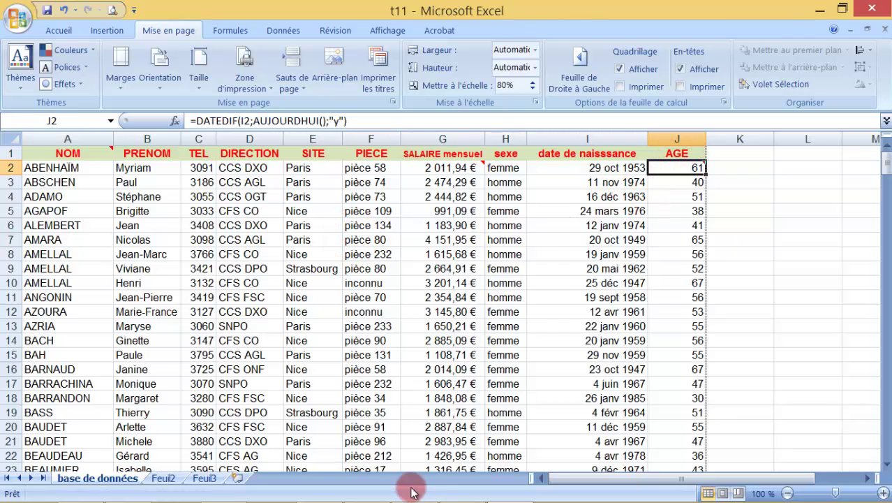
mouse_move(416, 497)
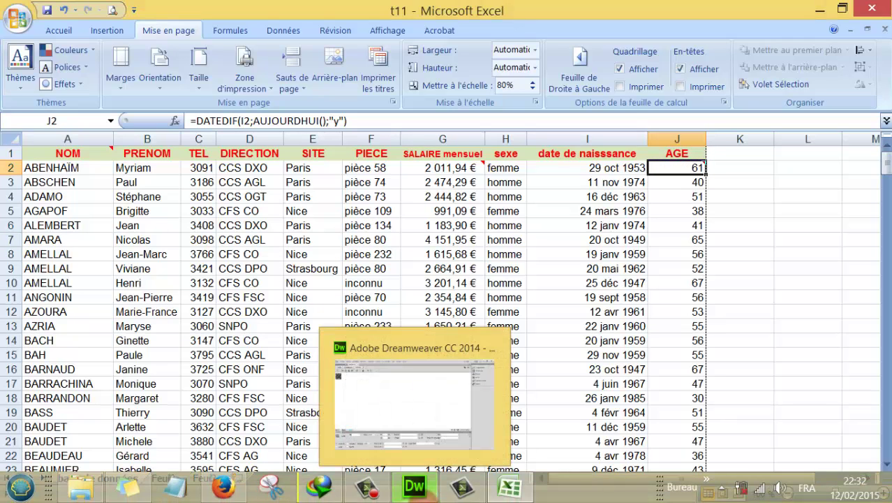